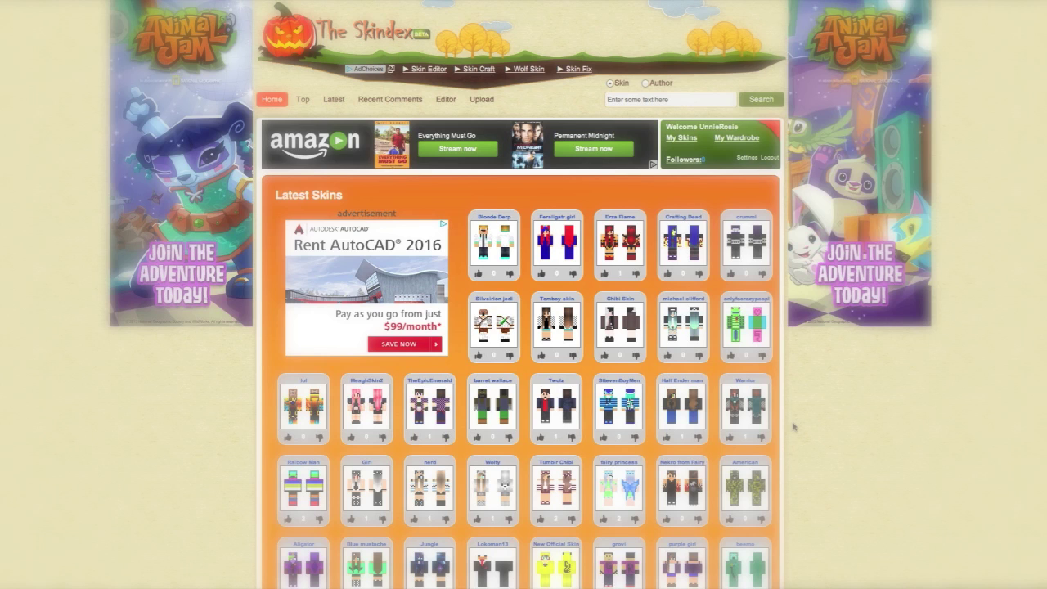
Browse the Latest Skins and Daily Top Skins lists, then open the Tomboy skin's page.
scroll(792, 426, "down", 1)
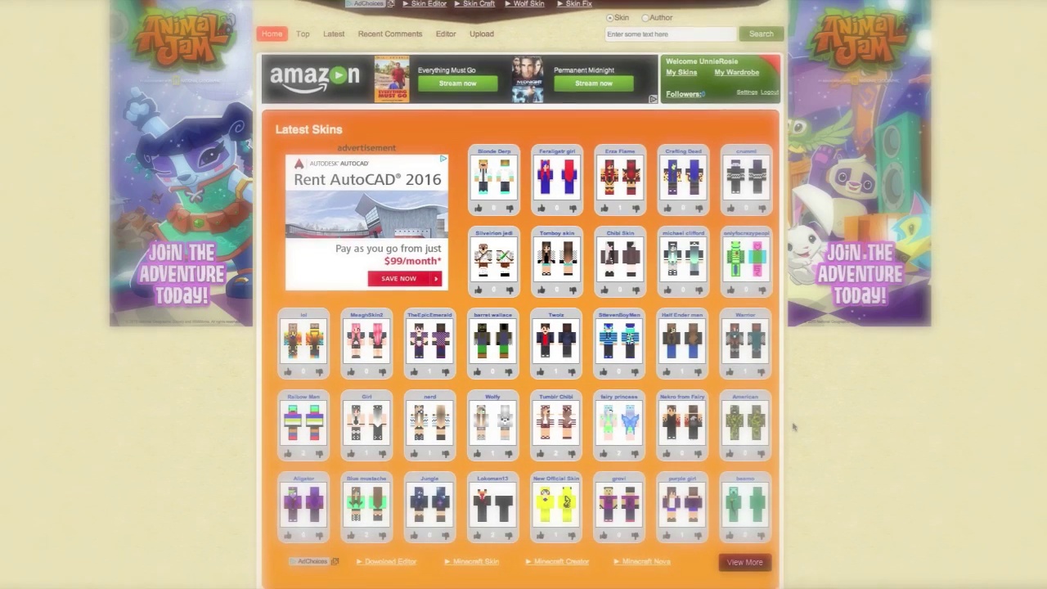
scroll(793, 426, "down", 2)
scroll(793, 426, "up", 3)
scroll(882, 461, "down", 3)
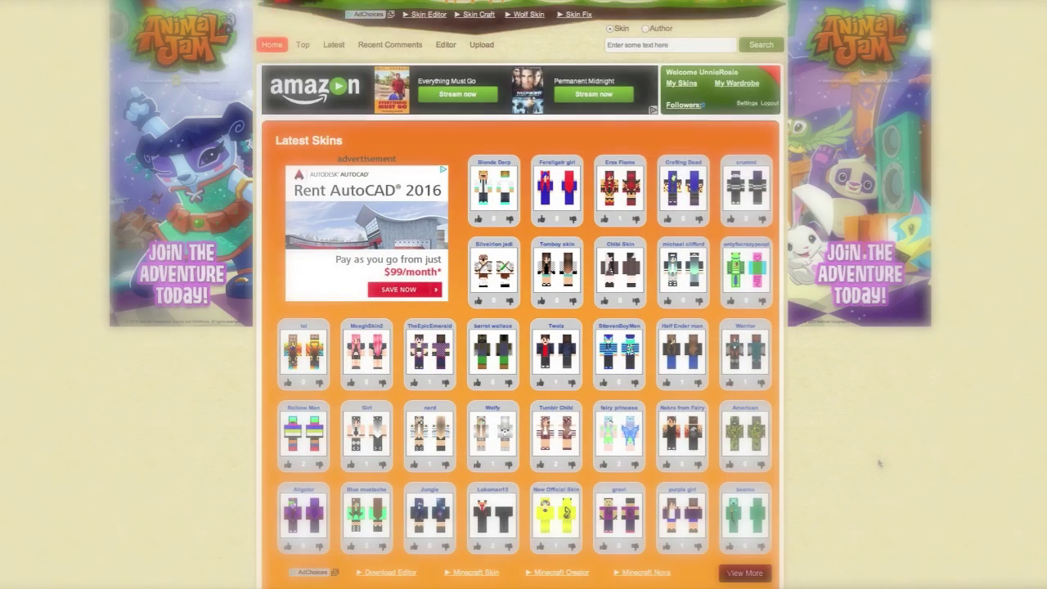
scroll(879, 463, "down", 4)
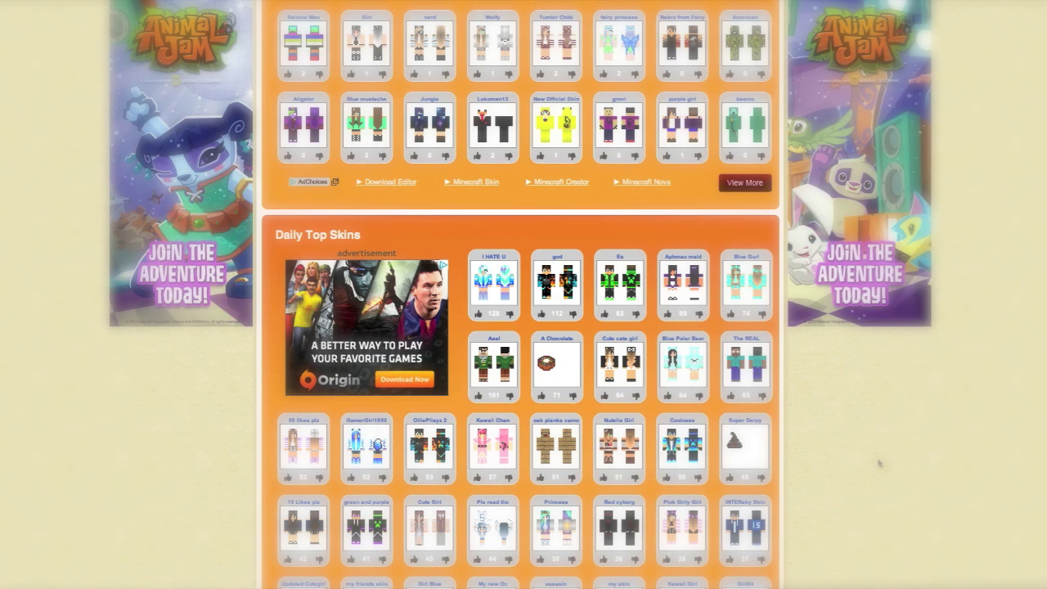
scroll(879, 463, "down", 3)
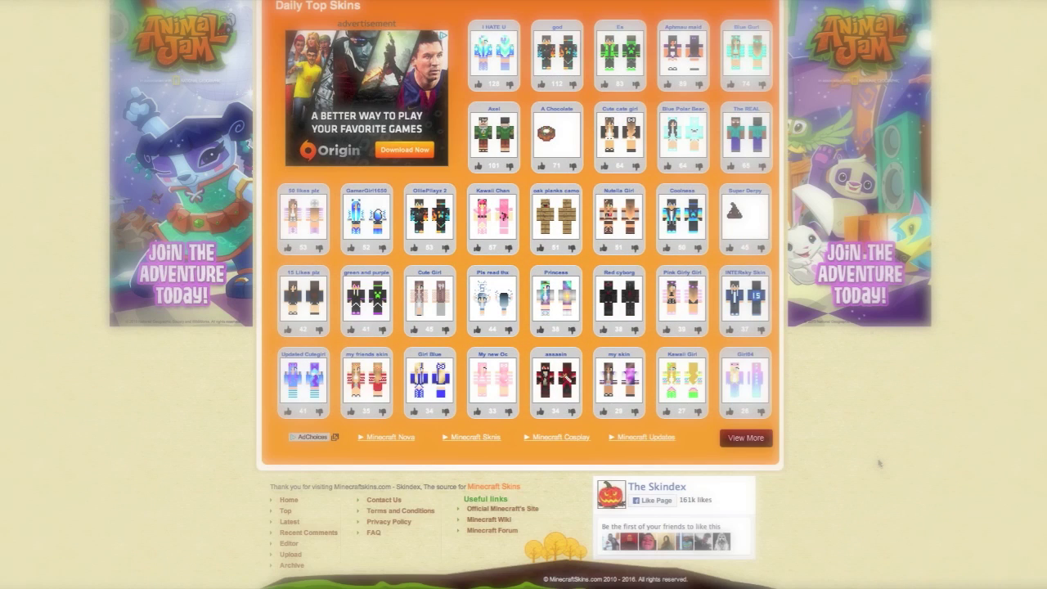
scroll(879, 463, "up", 10)
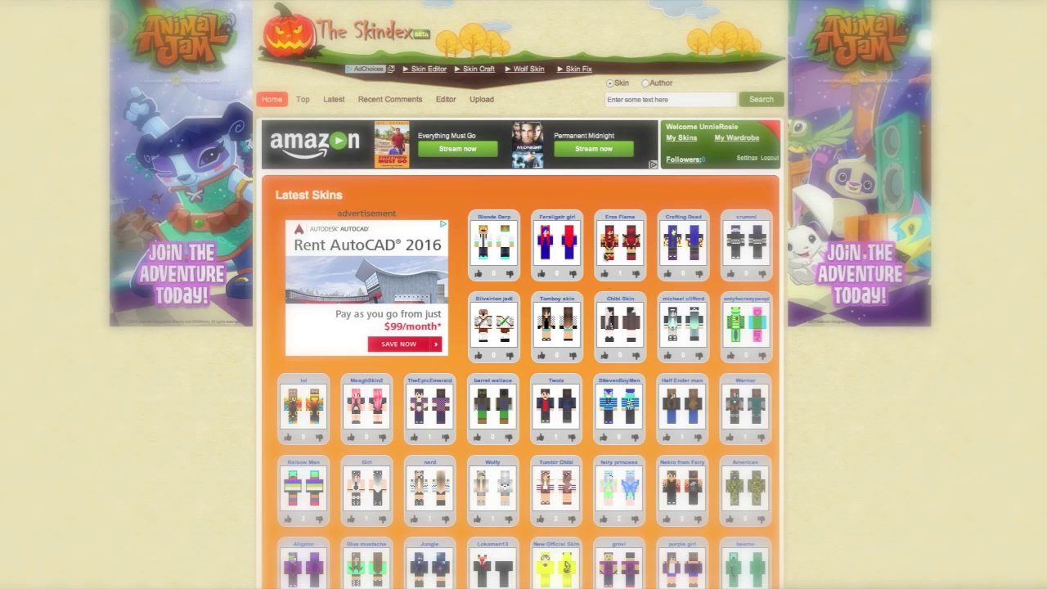
left_click(559, 325)
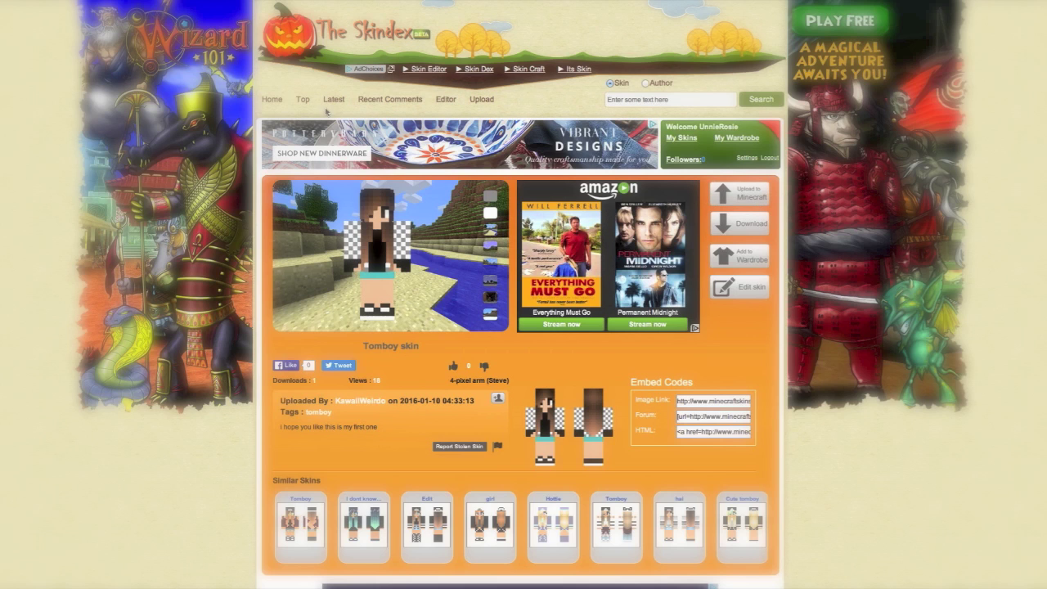
left_click(643, 102)
Search The Skindex for 'hair base' and scroll through the matching skins.
type("hair base")
key("Return")
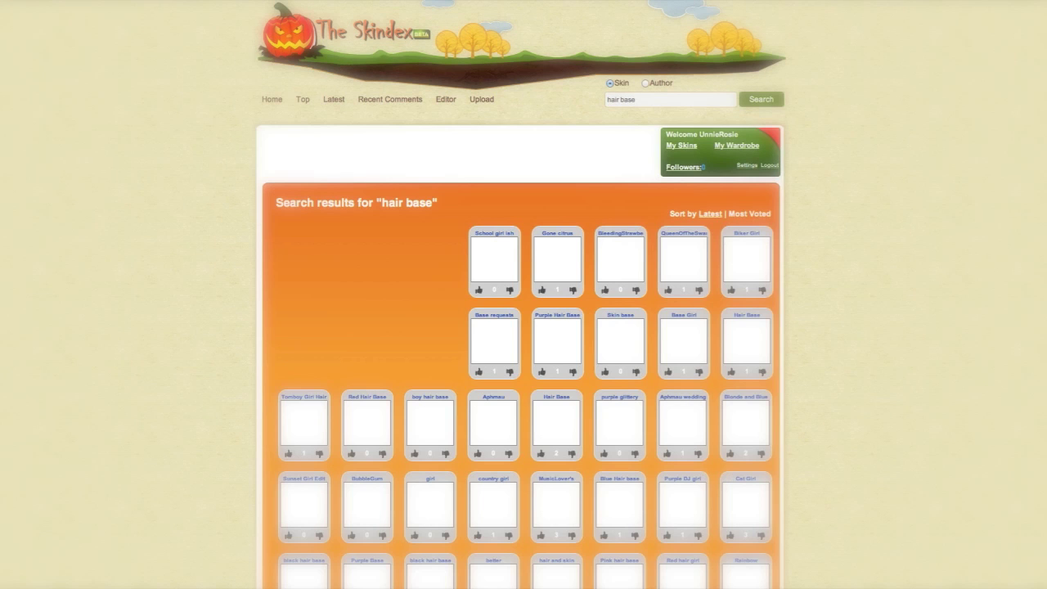
scroll(652, 112, "down", 3)
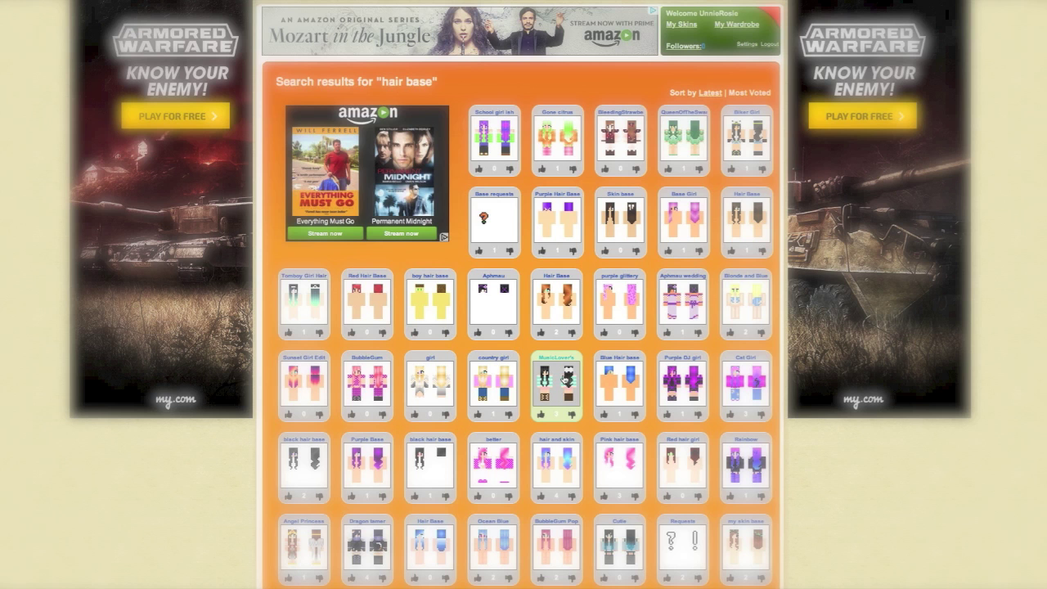
scroll(639, 417, "down", 2)
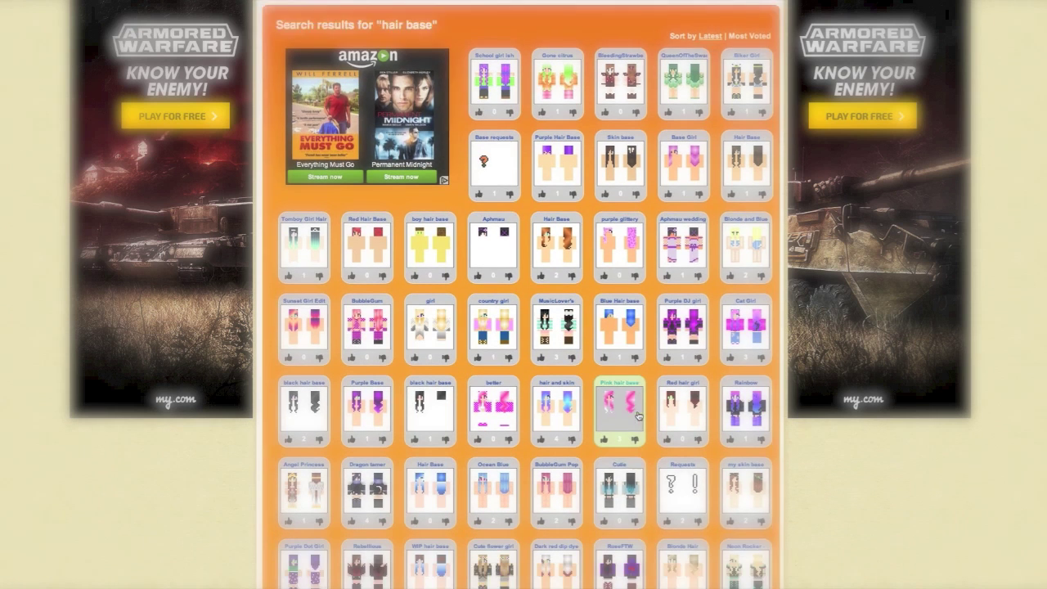
scroll(639, 416, "up", 4)
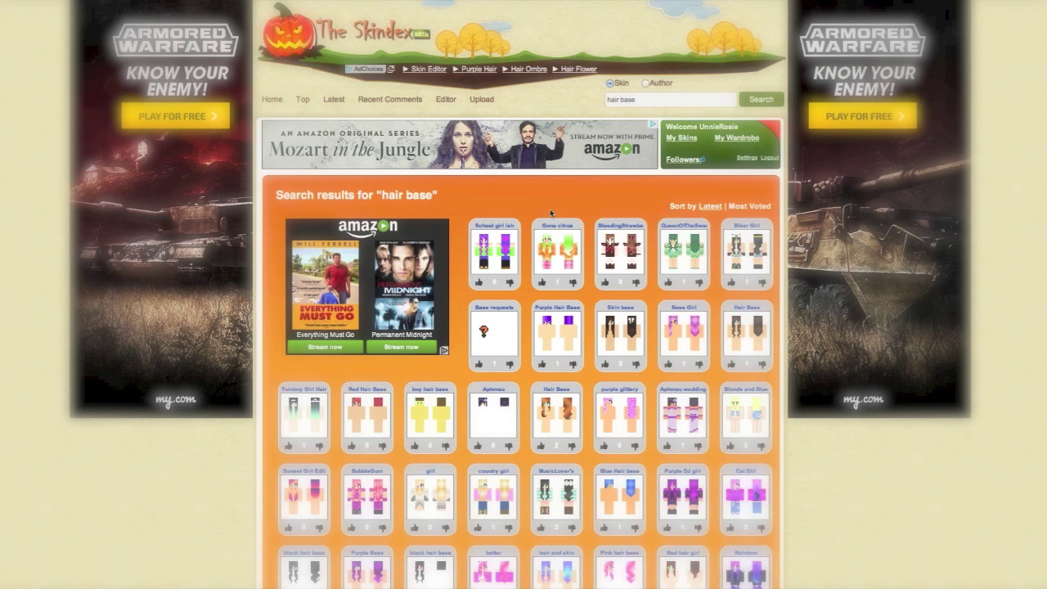
scroll(552, 216, "down", 2)
scroll(546, 219, "down", 6)
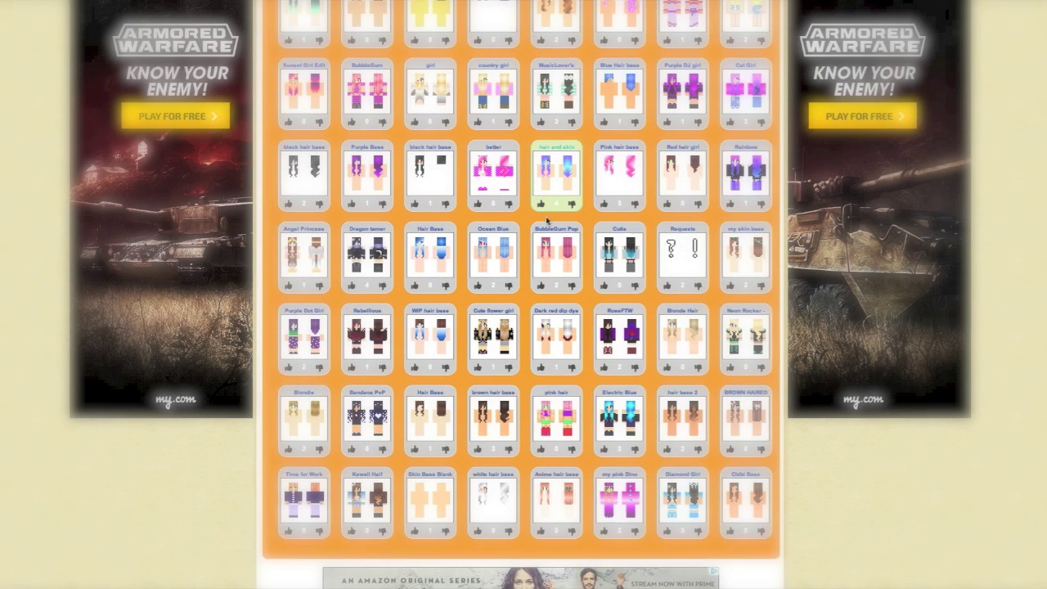
scroll(548, 220, "up", 8)
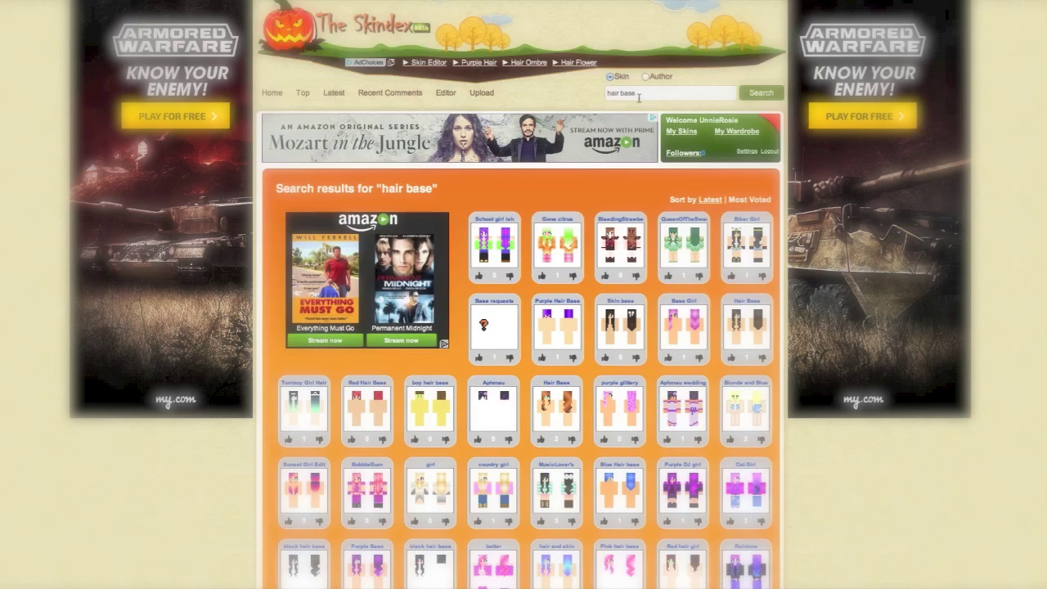
Change the search query to 'pink hair base' and run the search.
left_click(639, 94)
key("Home")
key("alt+shift+Right")
key("BackSpace")
type("pink hair")
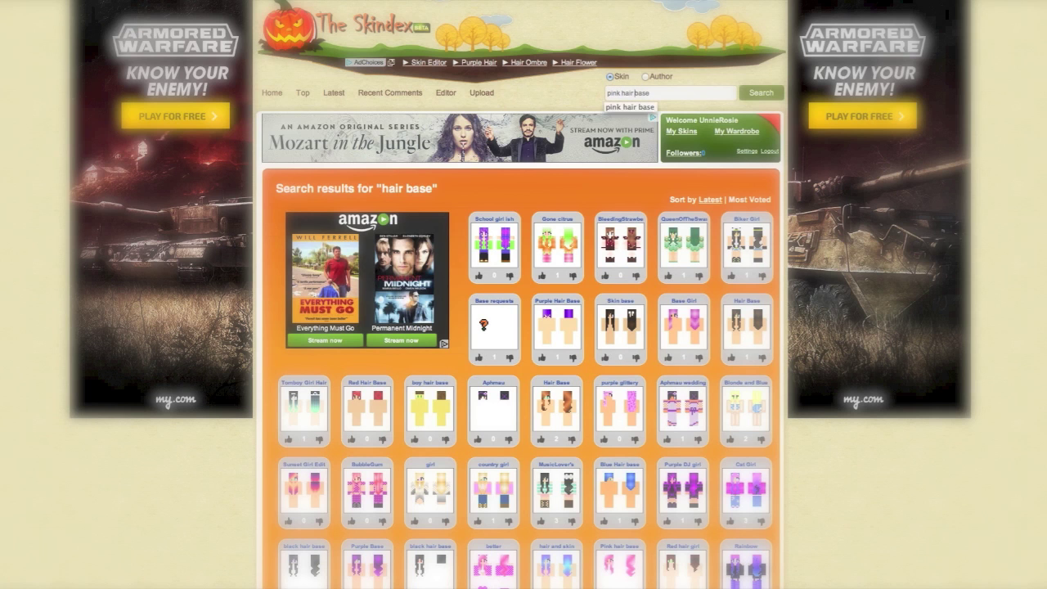
key("Return")
Open the Pink Hair Base skin from the results and load it for editing.
scroll(605, 319, "down", 1)
scroll(605, 319, "down", 3)
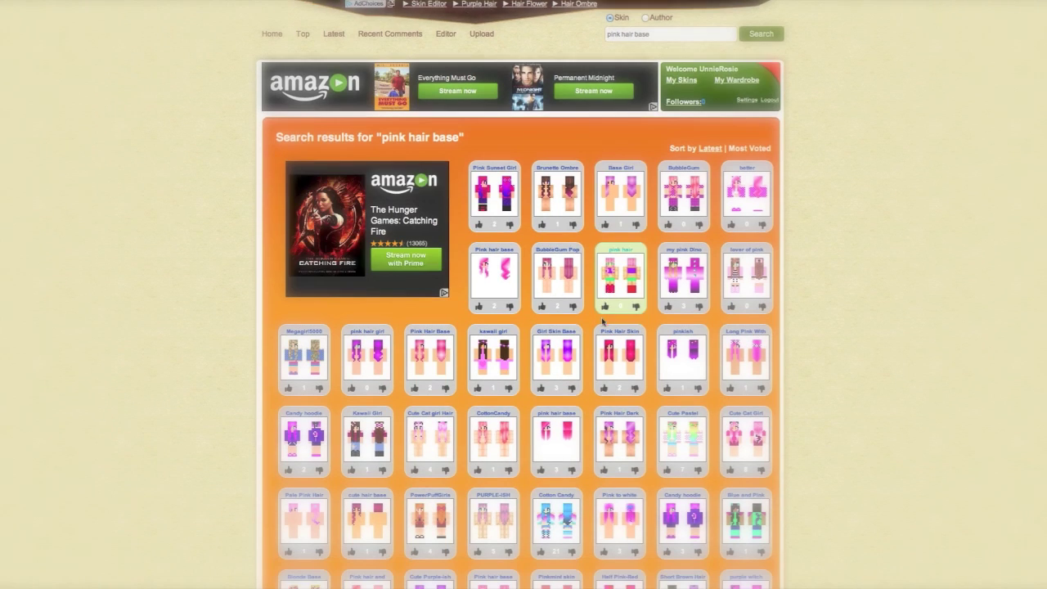
scroll(488, 436, "down", 2)
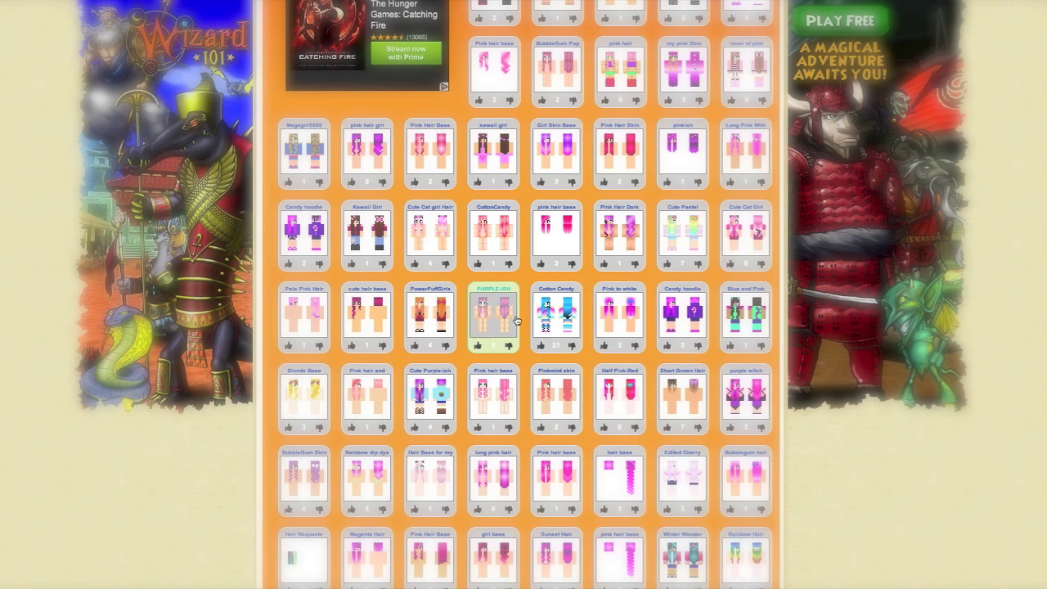
scroll(540, 325, "up", 1)
scroll(540, 326, "up", 2)
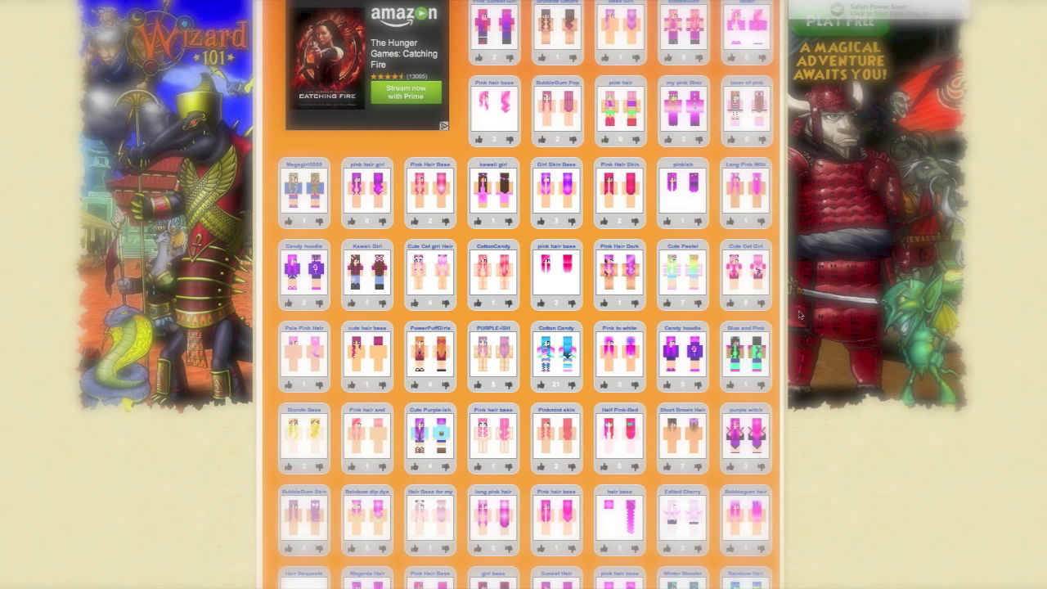
scroll(800, 315, "up", 5)
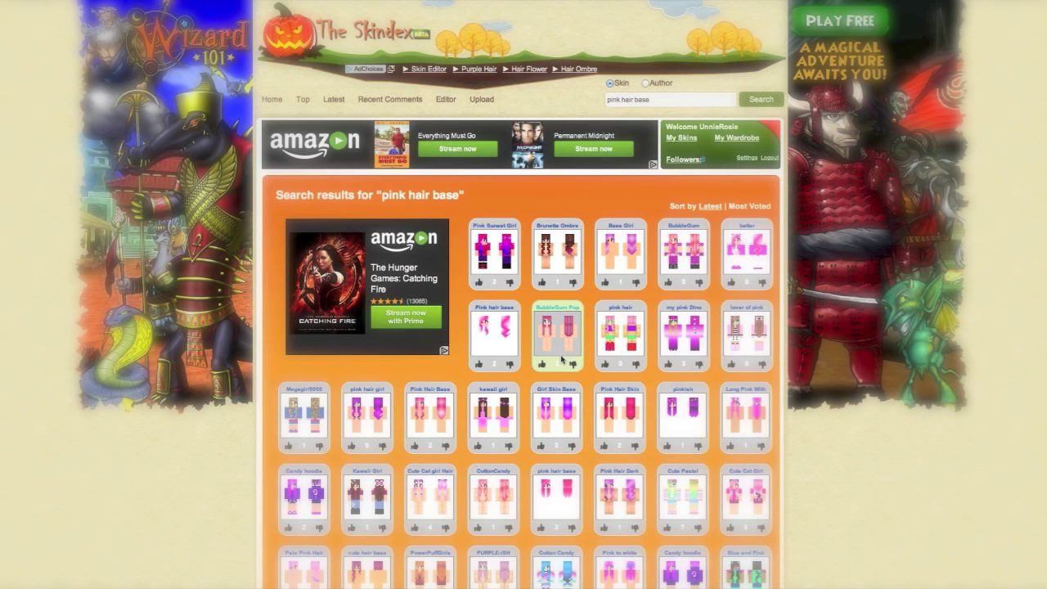
scroll(494, 436, "down", 3)
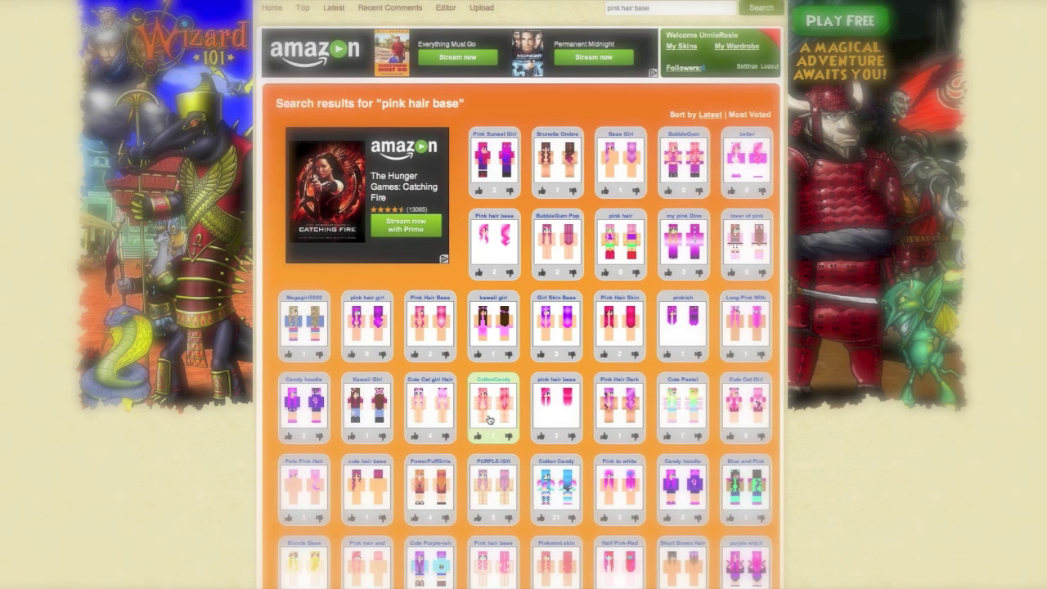
left_click(422, 337)
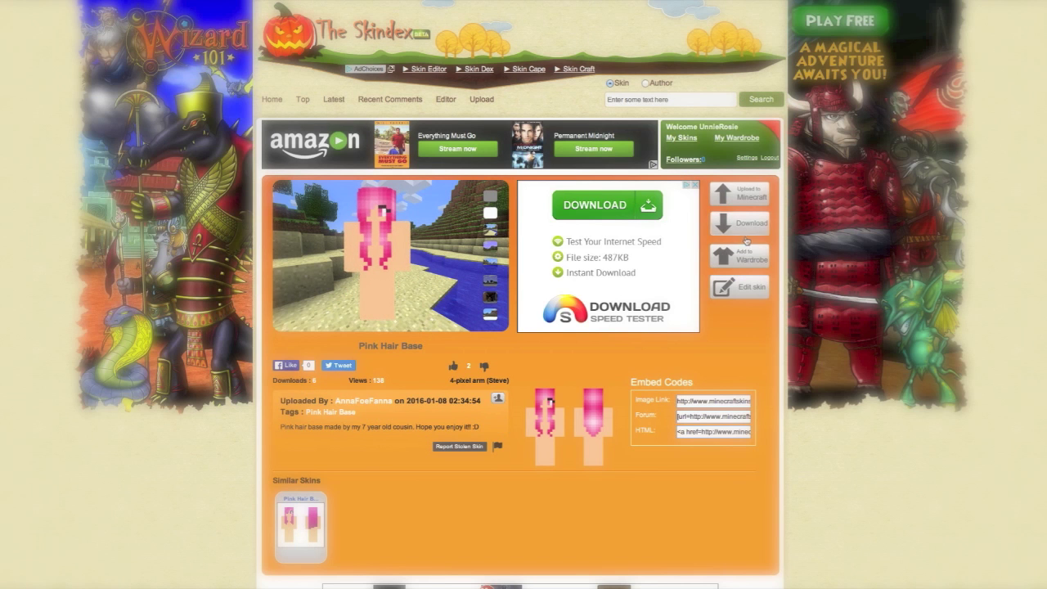
left_click(735, 288)
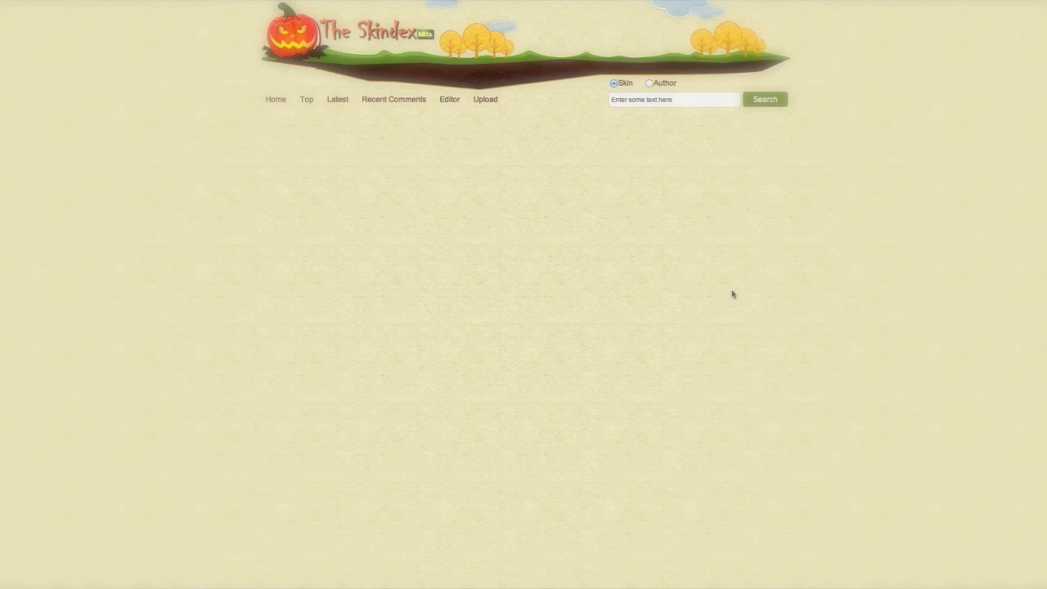
Rotate the 3D preview while hiding the left arm and toggling the torso off and on.
scroll(618, 332, "down", 1)
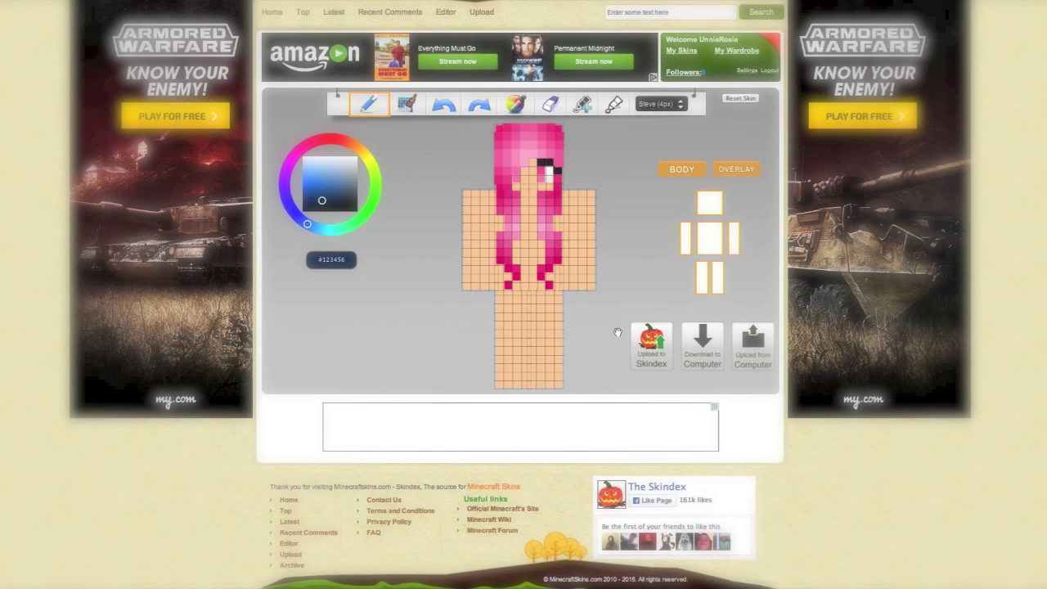
scroll(617, 332, "up", 1)
left_click_drag(617, 332, 587, 389)
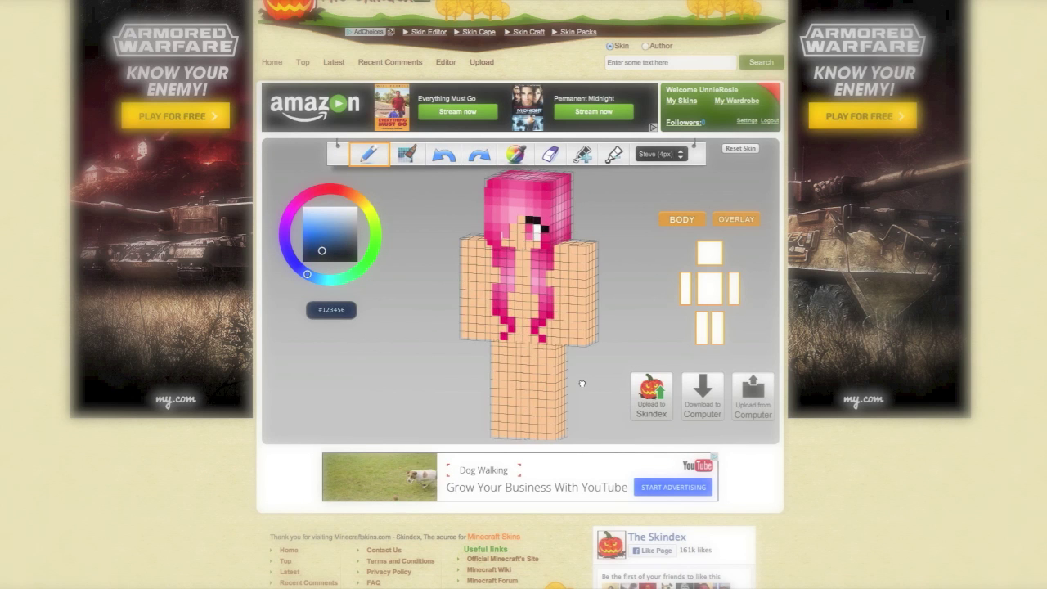
mouse_move(582, 383)
left_mouse_down()
mouse_move(634, 290)
mouse_move(585, 335)
mouse_move(580, 371)
left_mouse_up()
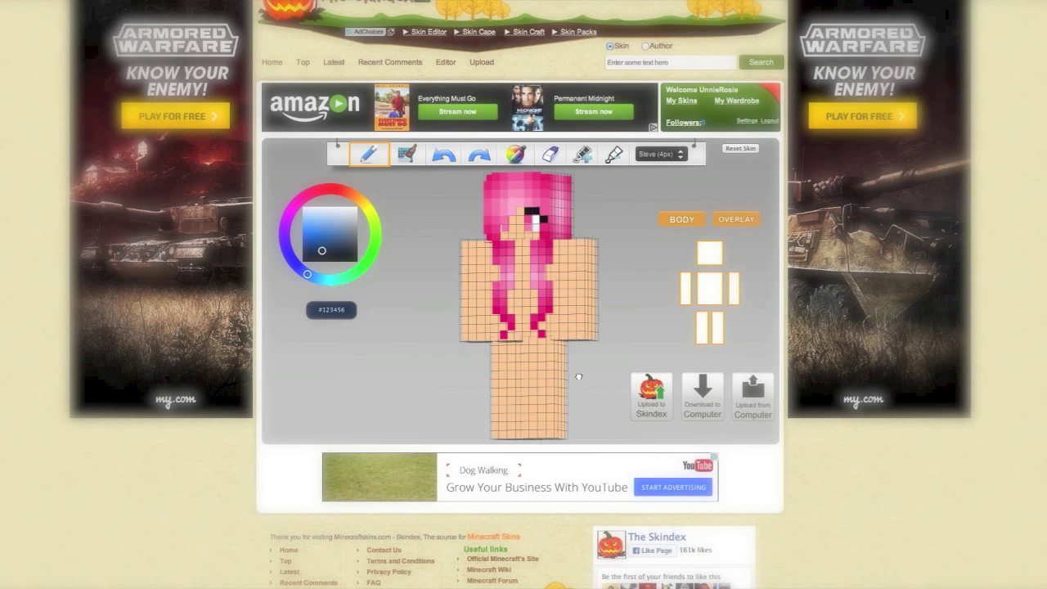
left_click(685, 288)
left_click_drag(410, 324, 464, 324)
left_click(710, 298)
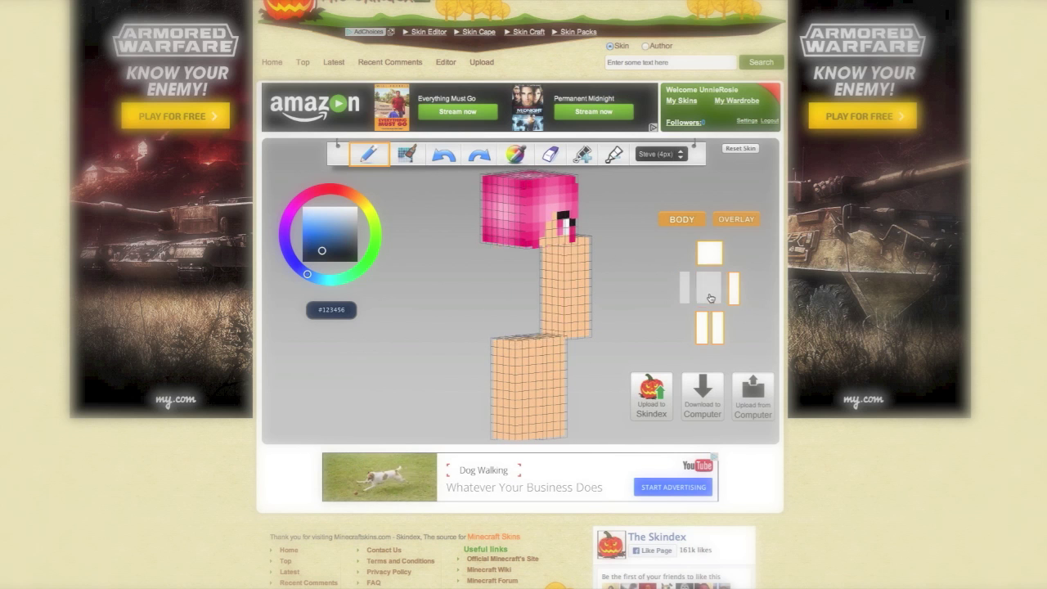
left_click_drag(661, 278, 659, 252)
left_click(710, 288)
Hide the left leg and head to inspect the model, then restore head, left arm and leg.
left_click(702, 327)
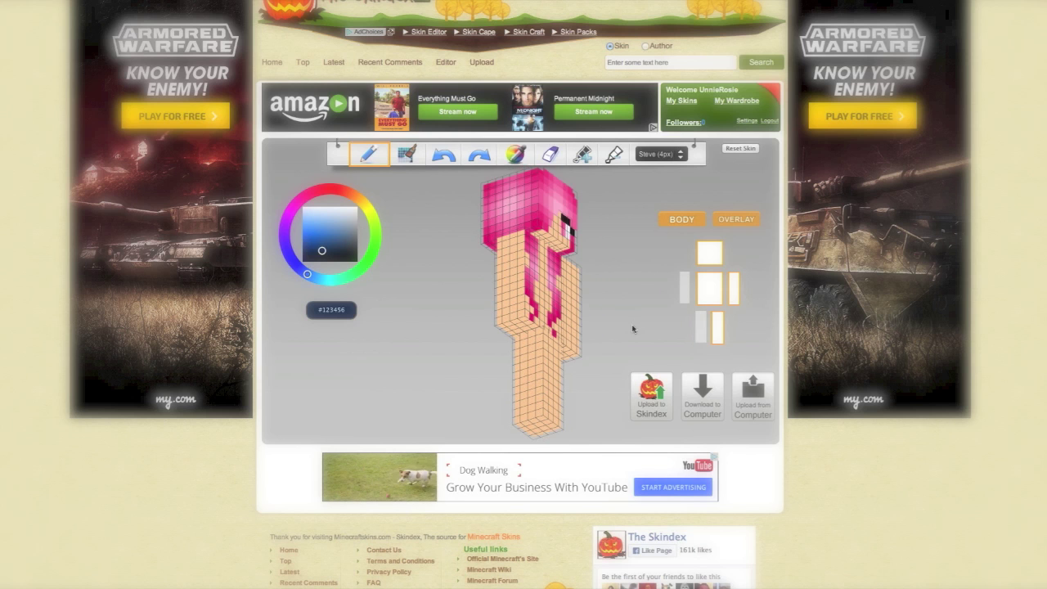
left_click_drag(613, 327, 589, 304)
left_click(709, 253)
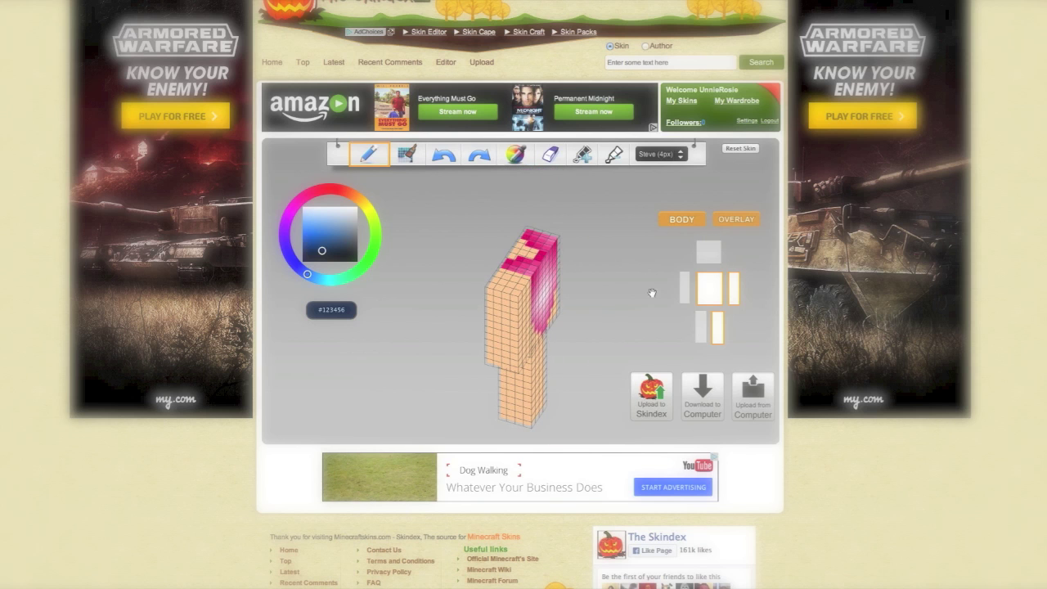
left_click_drag(652, 293, 631, 297)
left_click(710, 253)
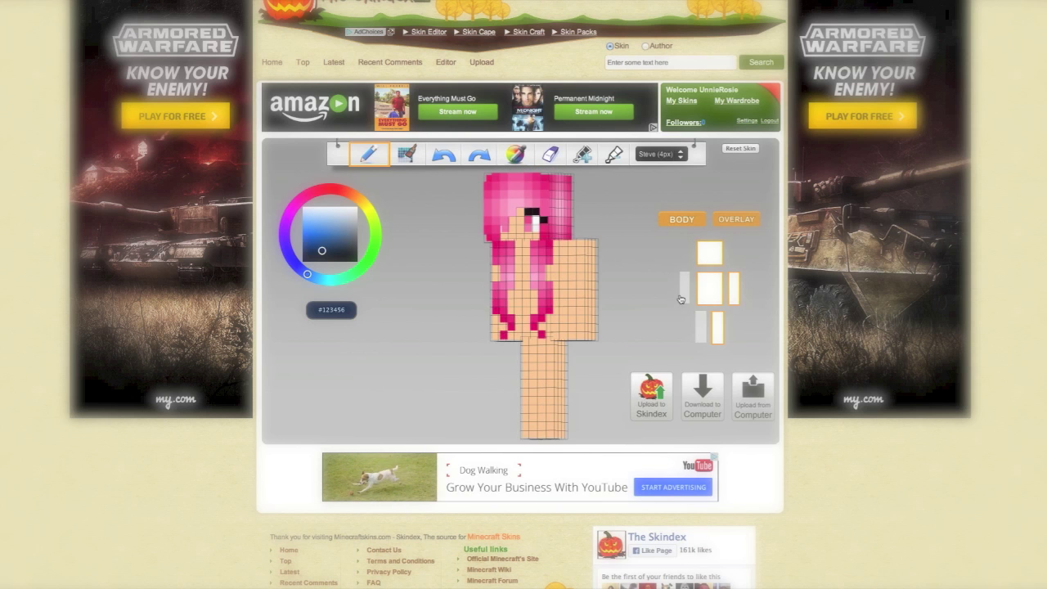
left_click(682, 295)
left_click(700, 327)
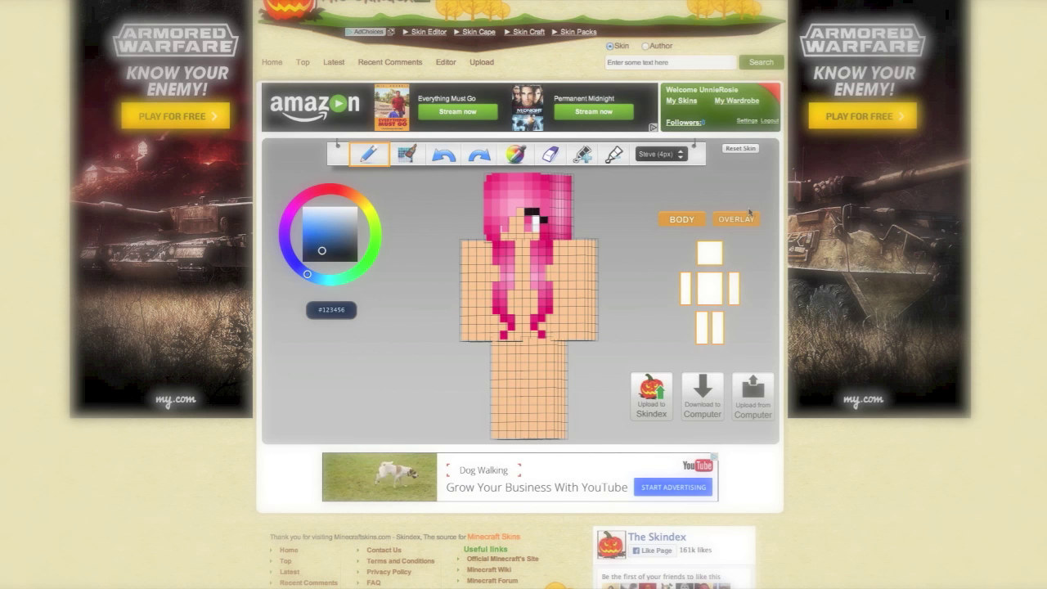
Toggle the outer overlay layer, leaving it off, and orbit to check the back.
left_click(750, 214)
left_click_drag(630, 215, 573, 221)
left_click(737, 224)
left_click(737, 224)
mouse_move(574, 218)
left_mouse_down()
mouse_move(420, 227)
mouse_move(624, 222)
mouse_move(565, 221)
mouse_move(612, 209)
mouse_move(556, 219)
mouse_move(592, 213)
mouse_move(580, 225)
left_mouse_up()
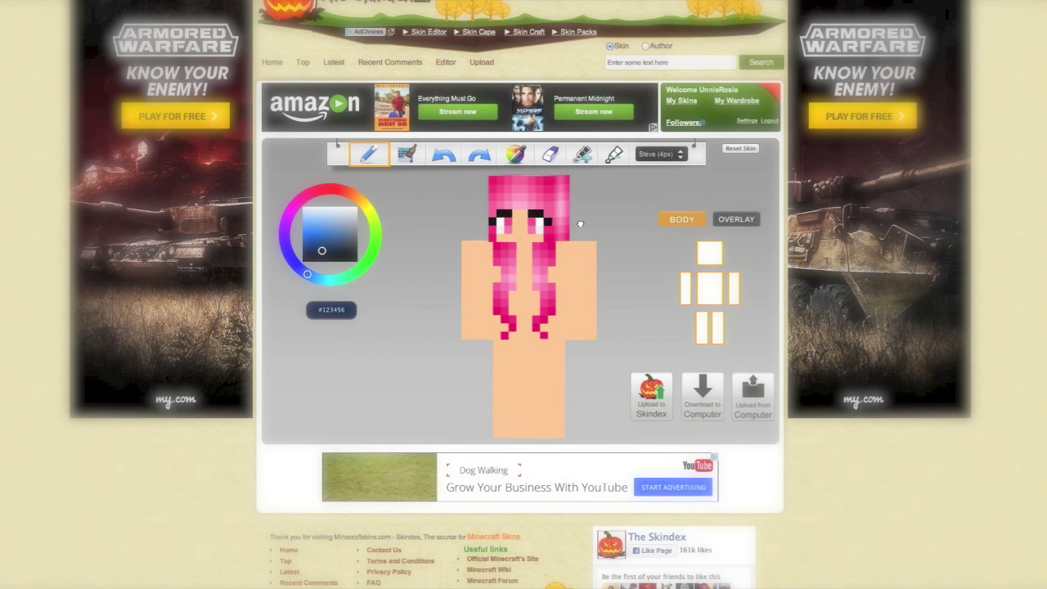
Show the overlay again and set the painting colour to magenta #c600d1.
left_click(748, 221)
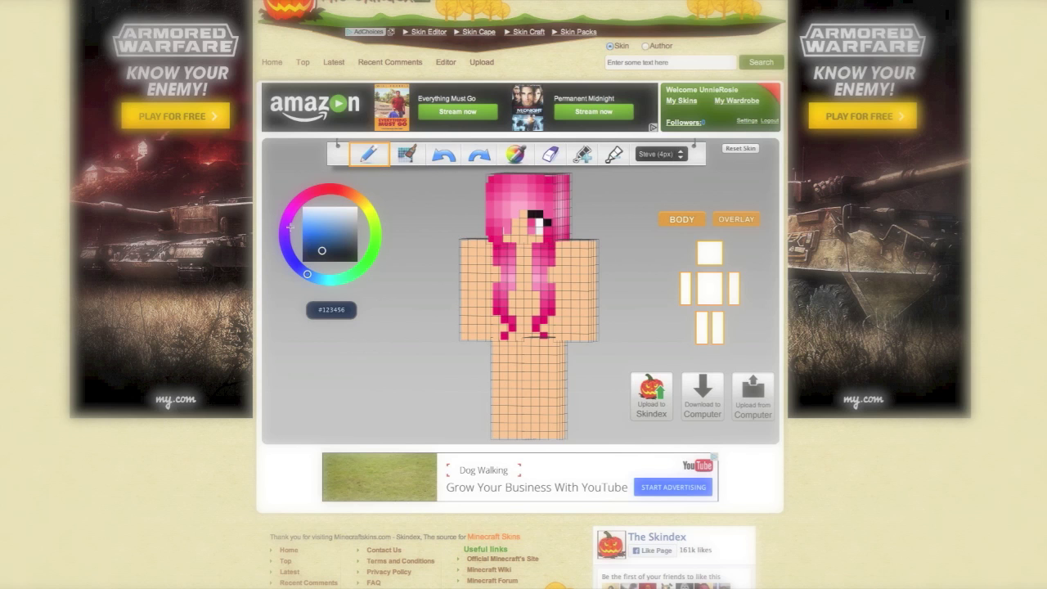
left_click_drag(290, 226, 288, 213)
mouse_move(318, 250)
left_mouse_down()
mouse_move(300, 239)
mouse_move(306, 226)
mouse_move(316, 232)
left_mouse_up()
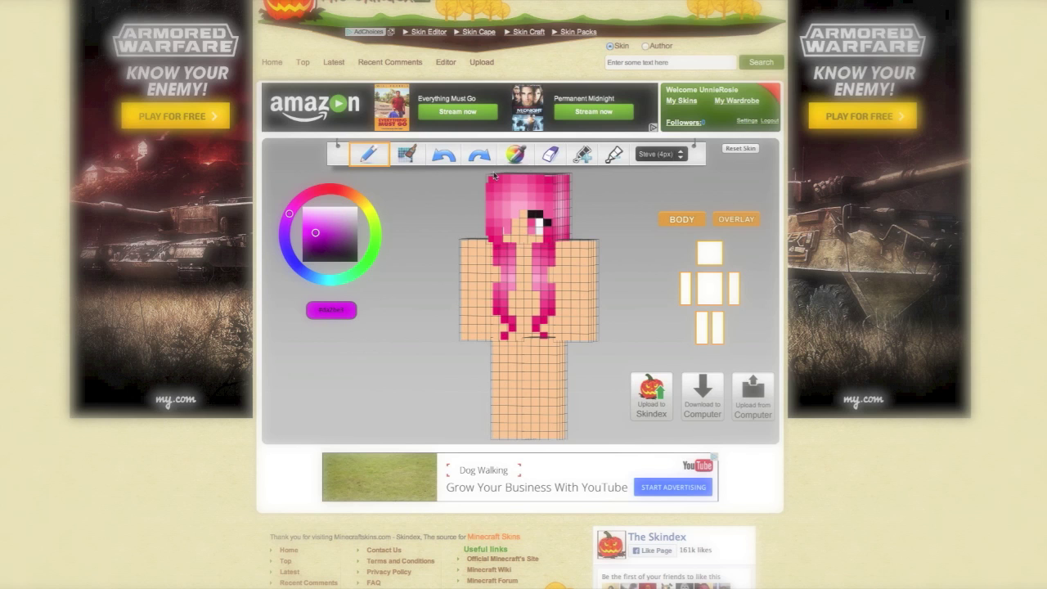
mouse_move(471, 208)
left_mouse_down()
mouse_move(464, 219)
mouse_move(484, 215)
left_mouse_up()
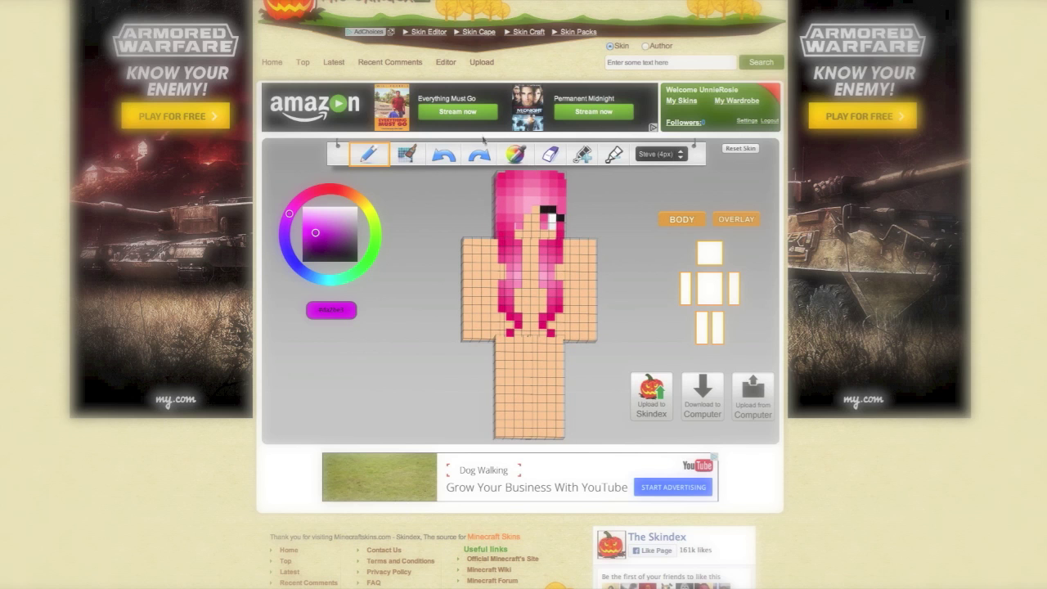
Hide the overlay to reveal the face and switch between colour picker and pencil.
left_click(683, 219)
scroll(630, 234, "up", 1)
scroll(600, 261, "down", 1)
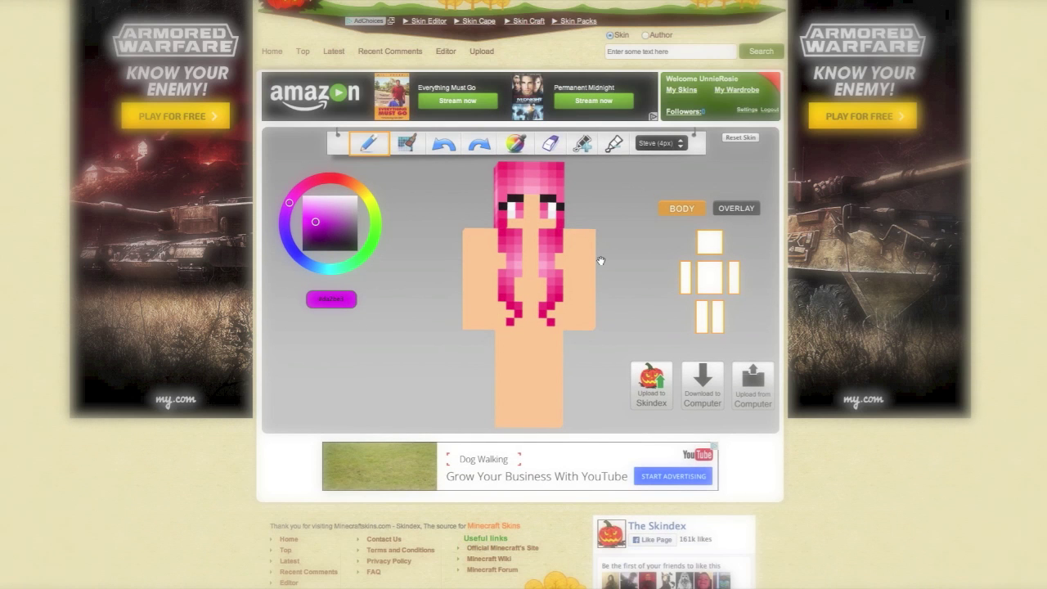
mouse_move(601, 261)
left_mouse_down()
mouse_move(603, 287)
mouse_move(531, 293)
mouse_move(626, 295)
mouse_move(613, 286)
left_mouse_up()
left_click(515, 143)
left_click(329, 218)
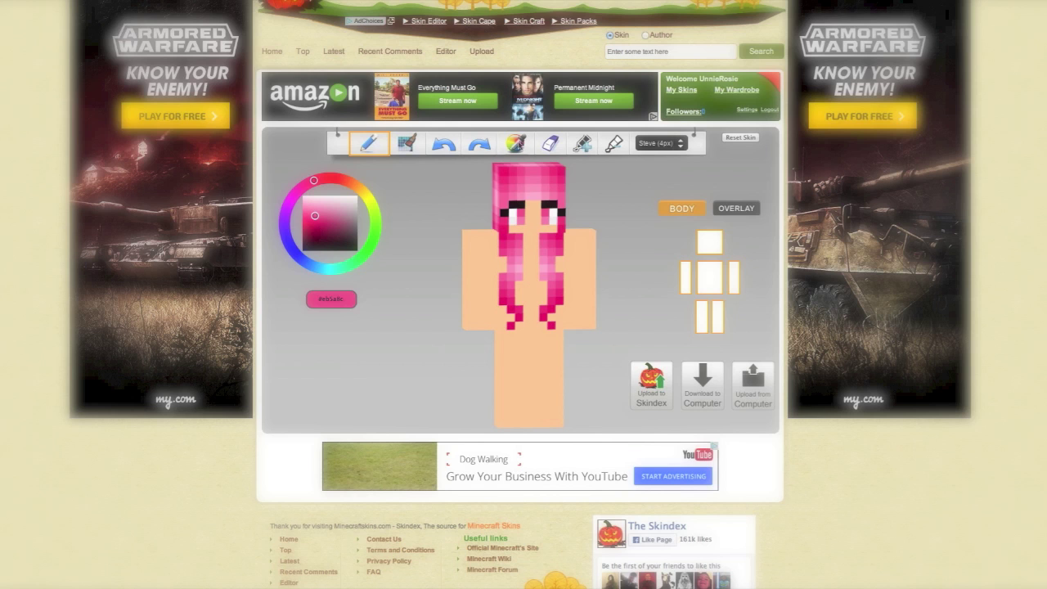
left_click(516, 144)
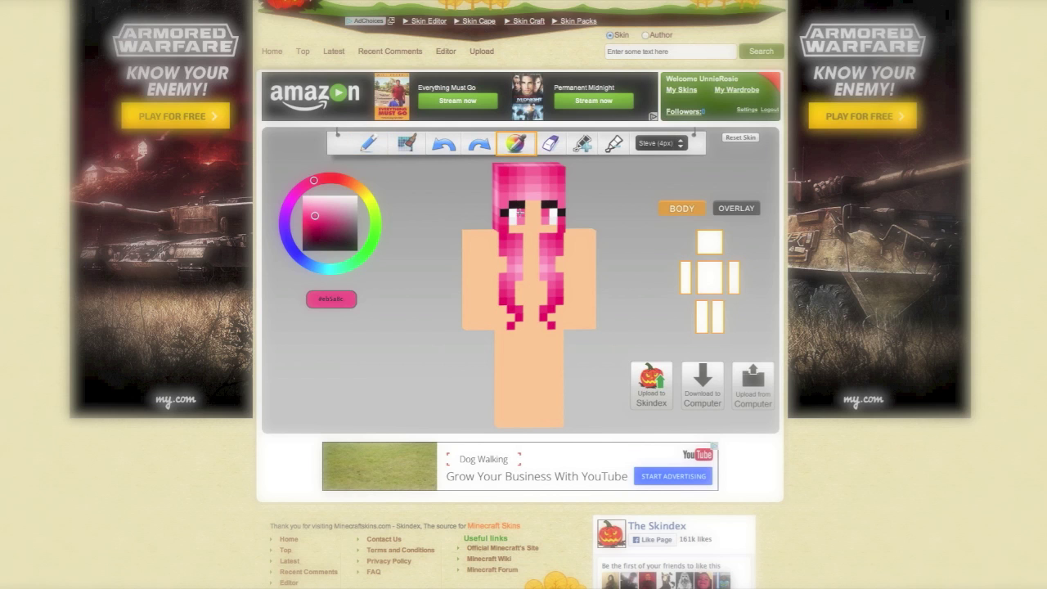
left_click(519, 213)
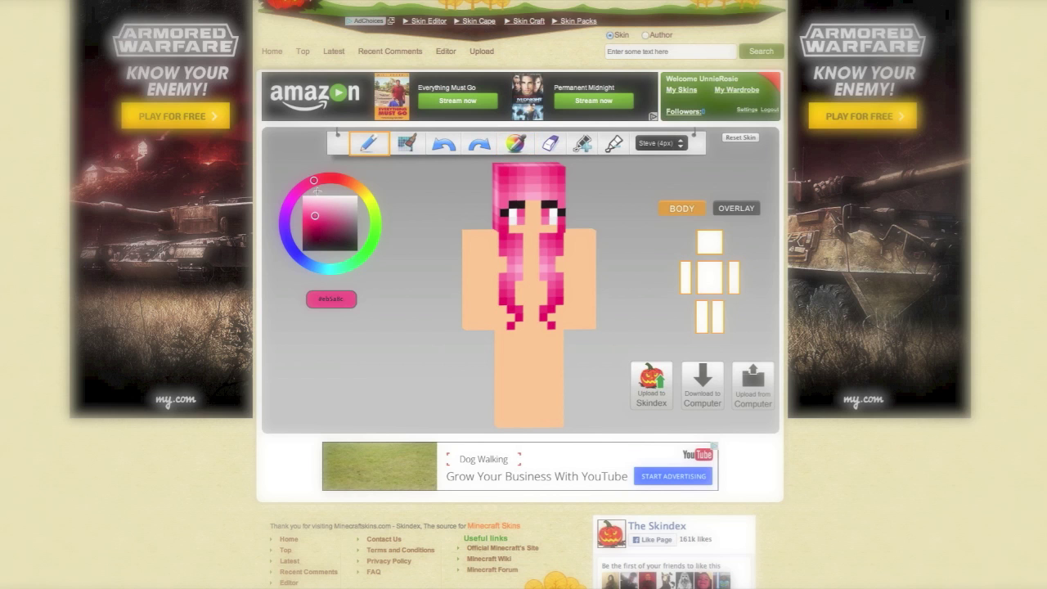
Undo an eye change and choose a deep pink around #c51652, slightly brightened.
left_click_drag(316, 216, 313, 228)
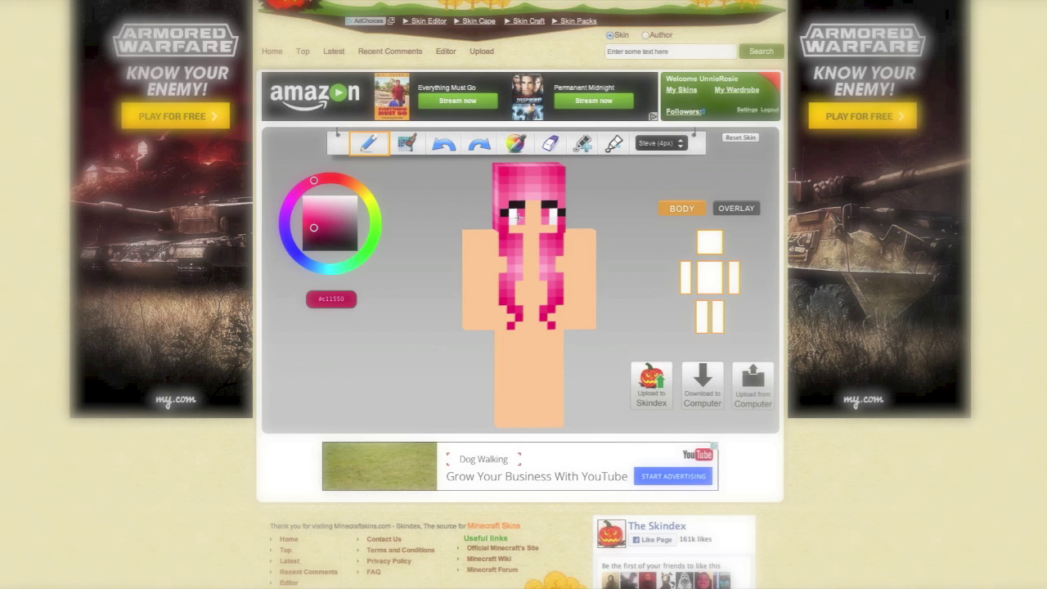
left_click(443, 147)
left_click(313, 228)
left_click(313, 218)
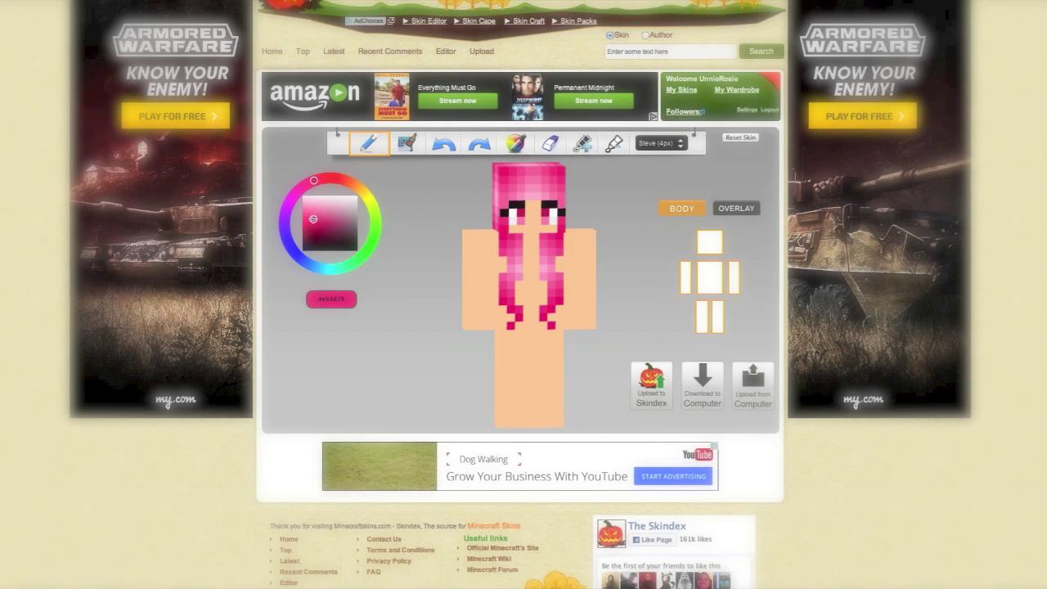
Paint pink pixels on the left and right eyes, then turn the overlay back on.
left_click(521, 221)
left_click(547, 221)
mouse_move(624, 240)
left_mouse_down()
mouse_move(448, 239)
mouse_move(596, 227)
mouse_move(627, 240)
mouse_move(498, 241)
mouse_move(622, 248)
mouse_move(611, 237)
left_mouse_up()
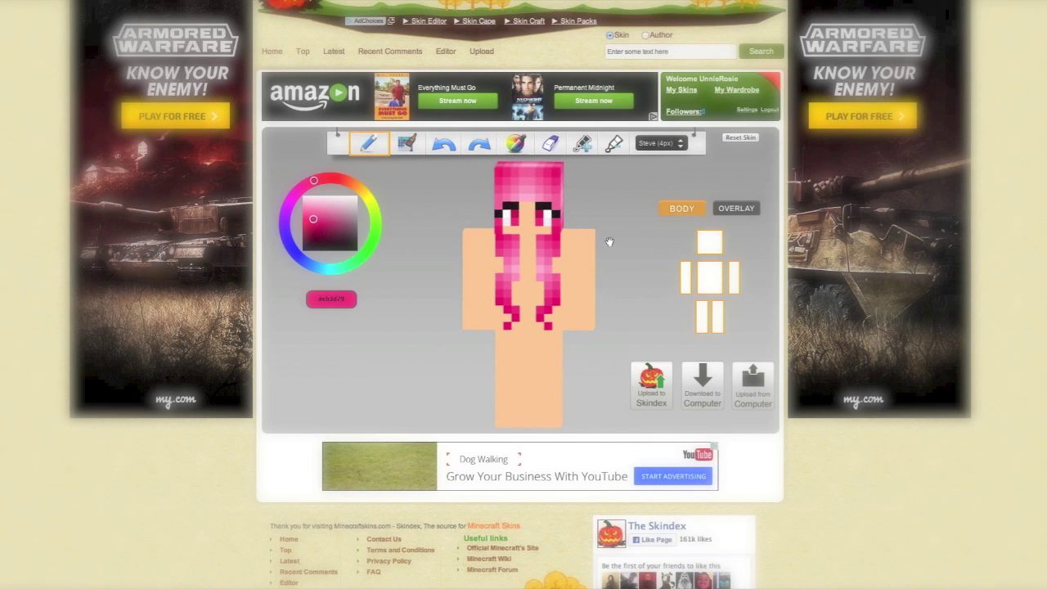
left_click(747, 215)
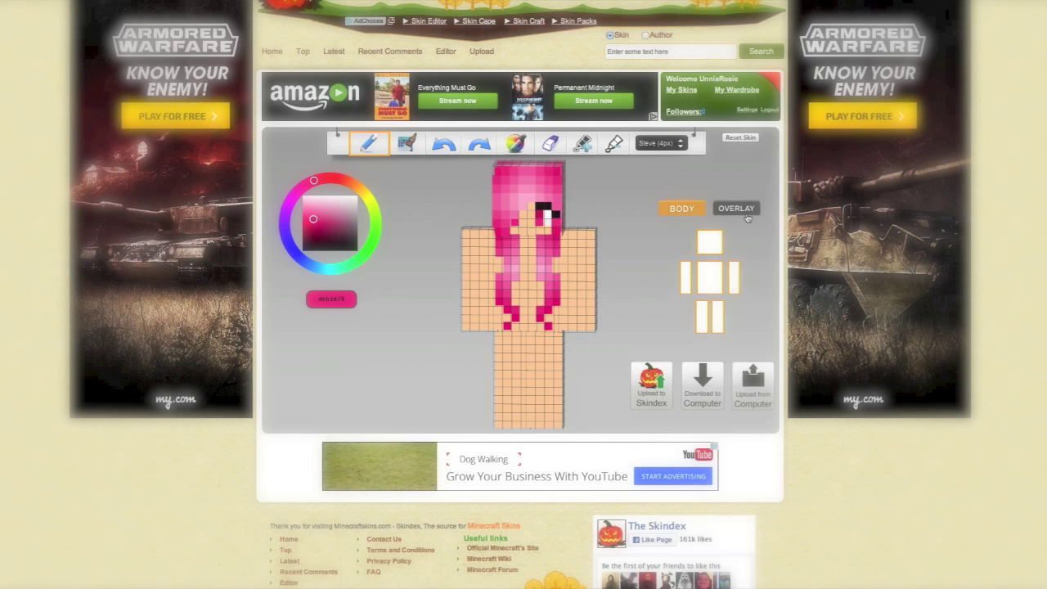
Orbit the skin preview, then leave the editor via Upload for the Latest Skins home page.
left_click_drag(642, 221, 593, 209)
left_click_drag(673, 339, 443, 300)
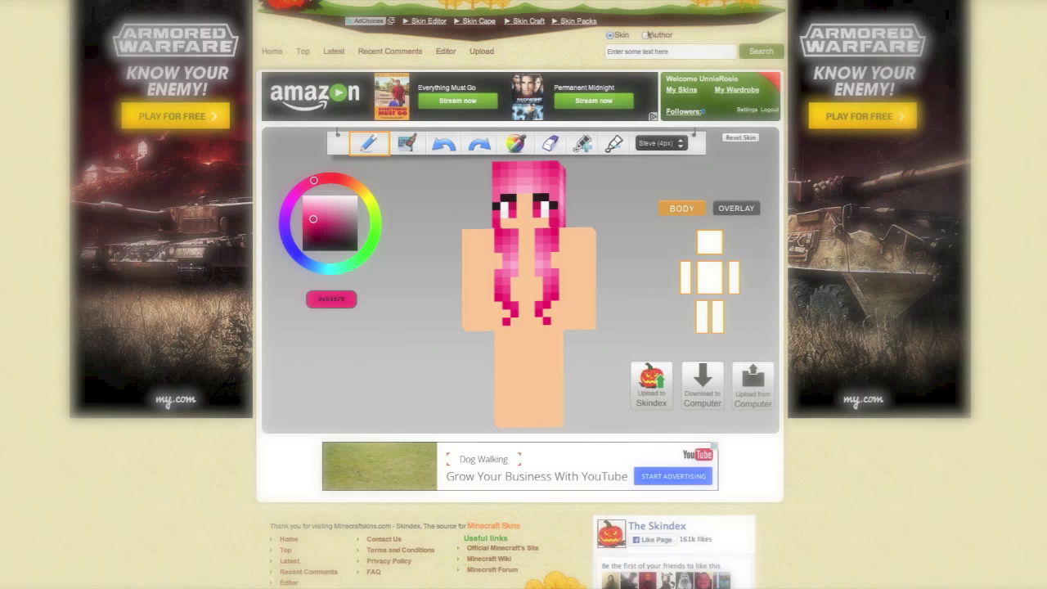
left_click(482, 53)
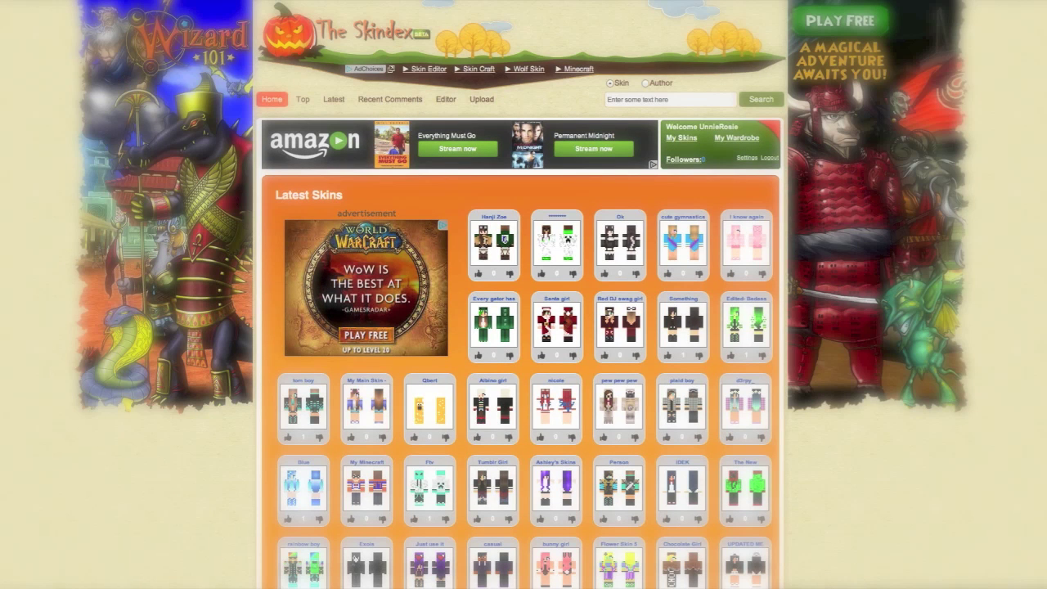
scroll(1005, 489, "down", 1)
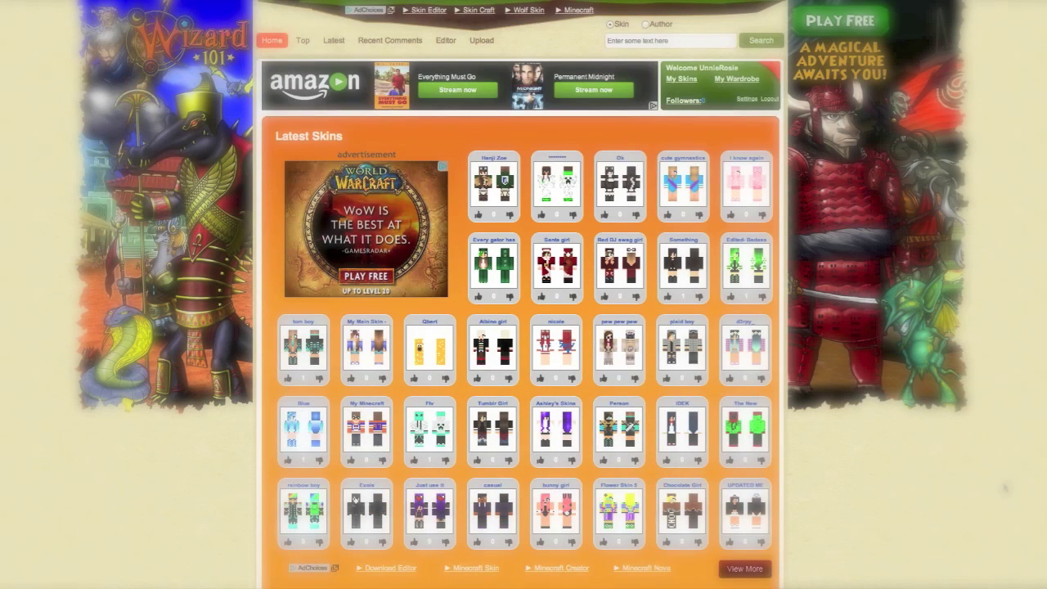